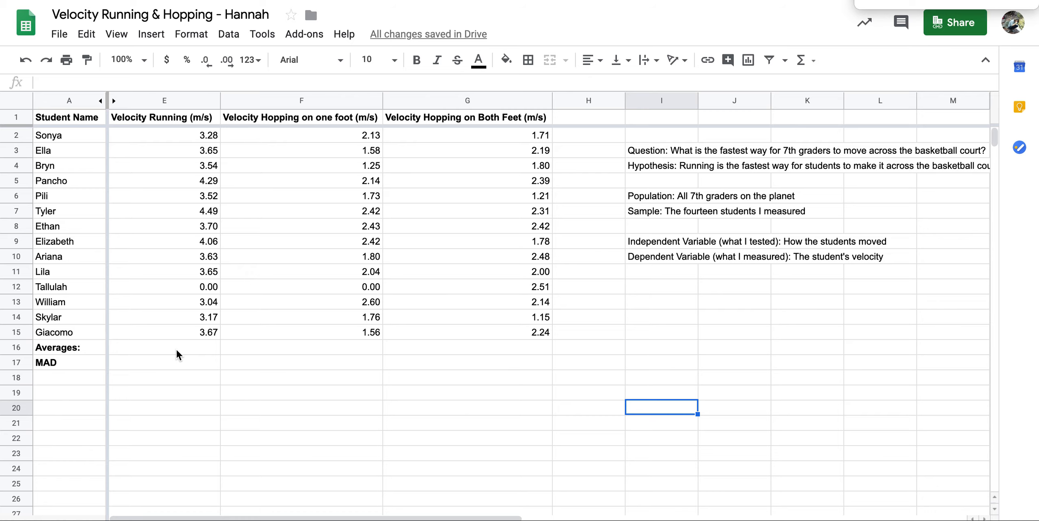
Calculate the average running velocity in cell E16 with the formula =average(E2:E15)
click(154, 347)
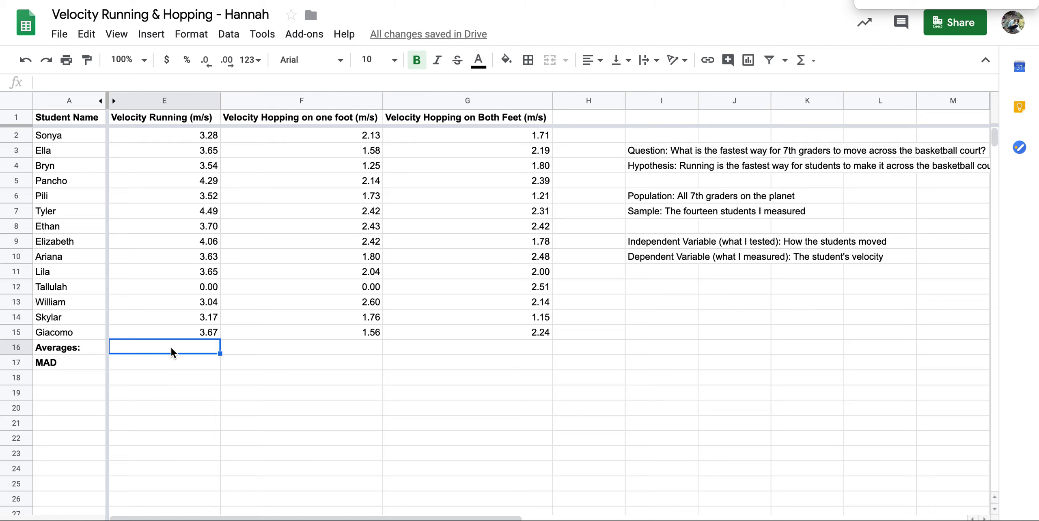
text(=)
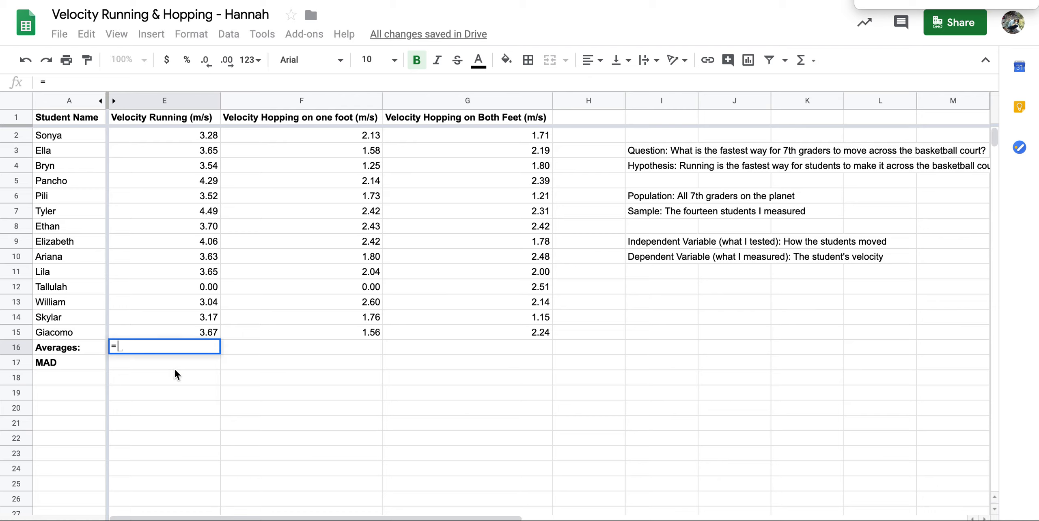
text(average)
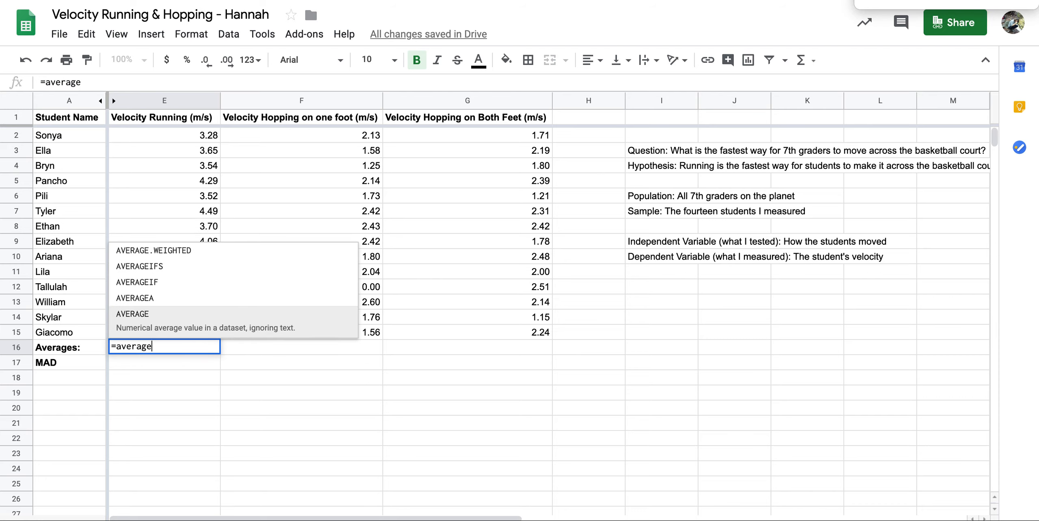
text(()
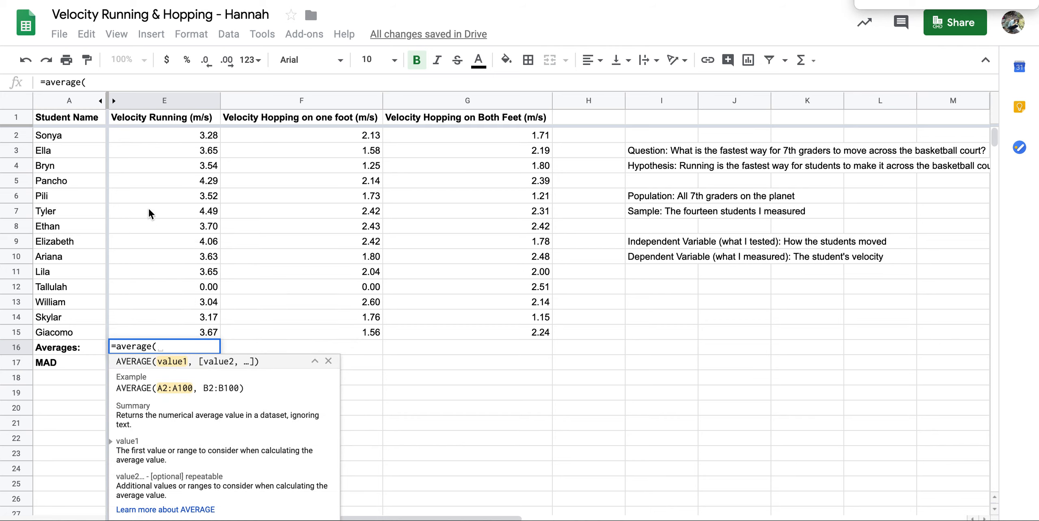
click(149, 138)
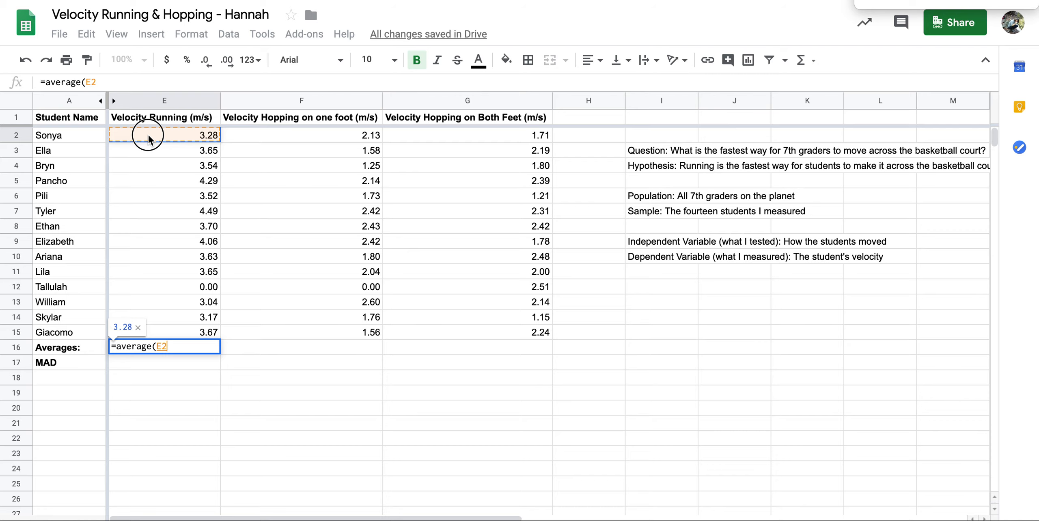
drag(148, 138, 157, 332)
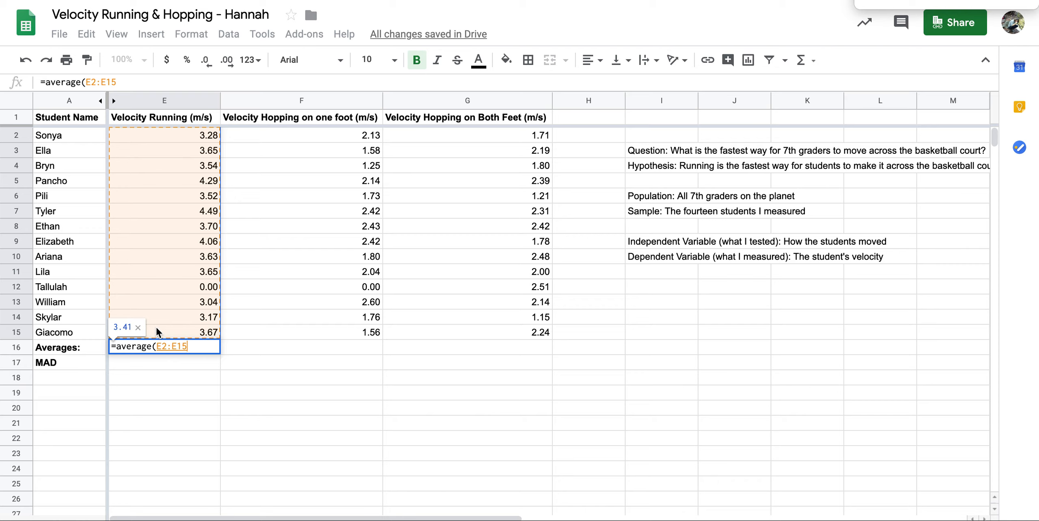
text())
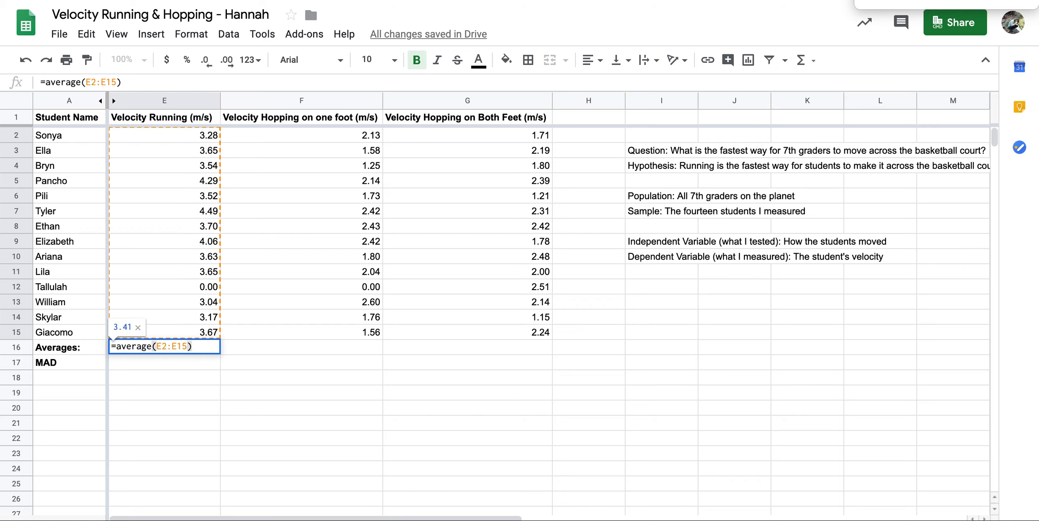
key(Return)
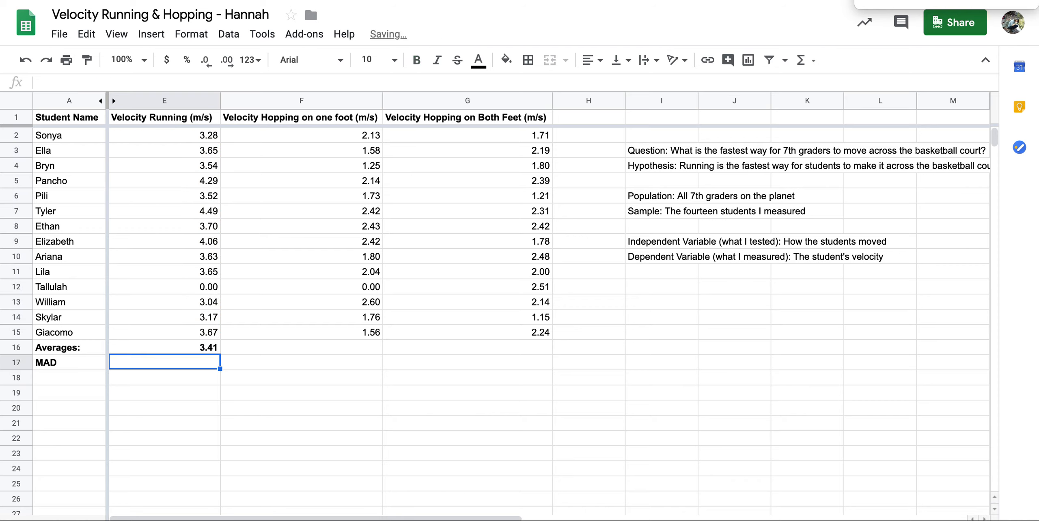
key(Up)
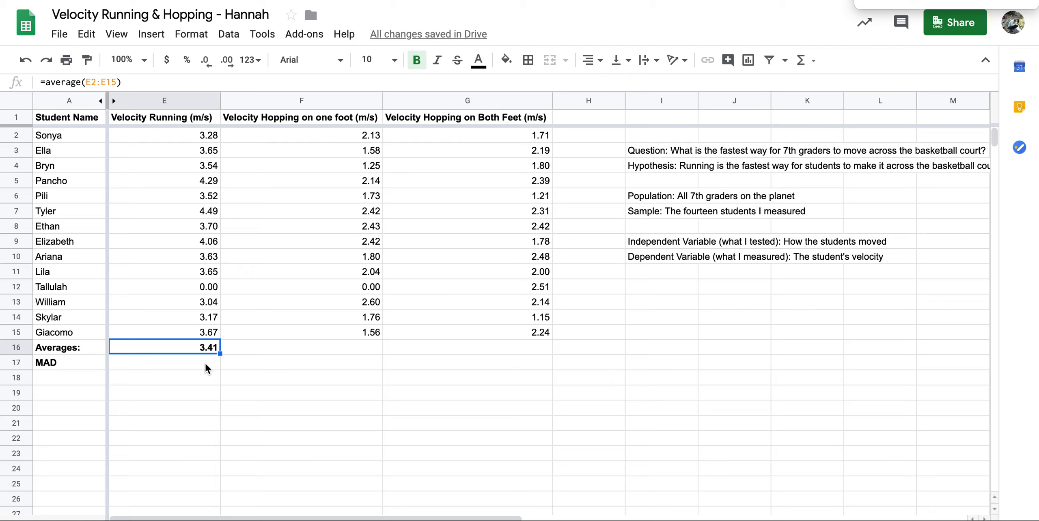
Calculate the one-foot hopping average in cell F16 using the suggested formula average(F2:F15)
click(288, 350)
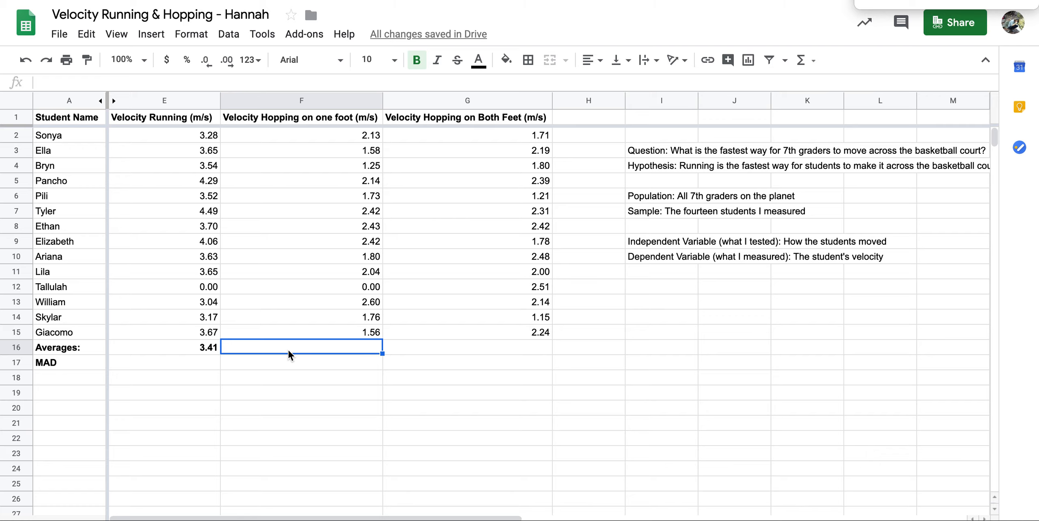
text(=)
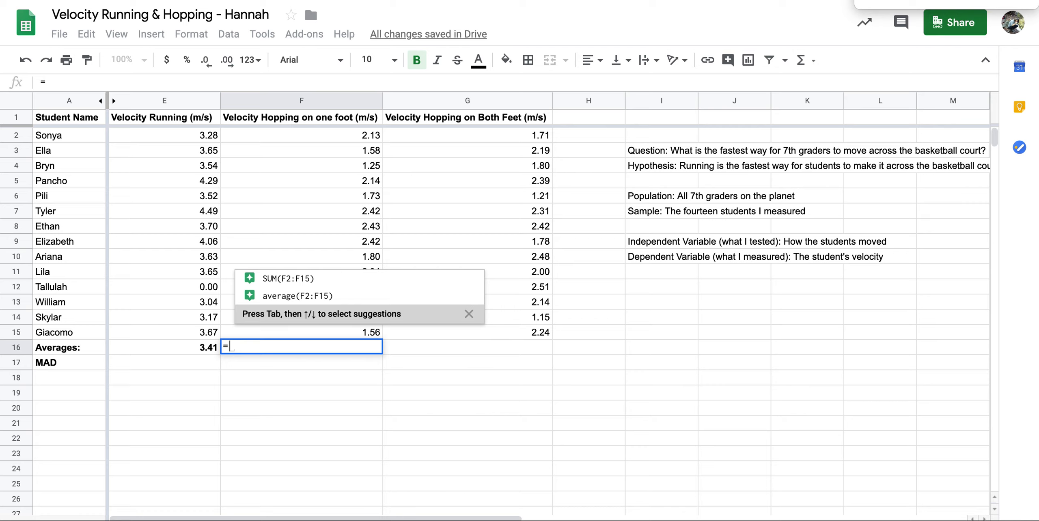
click(295, 298)
key(Return)
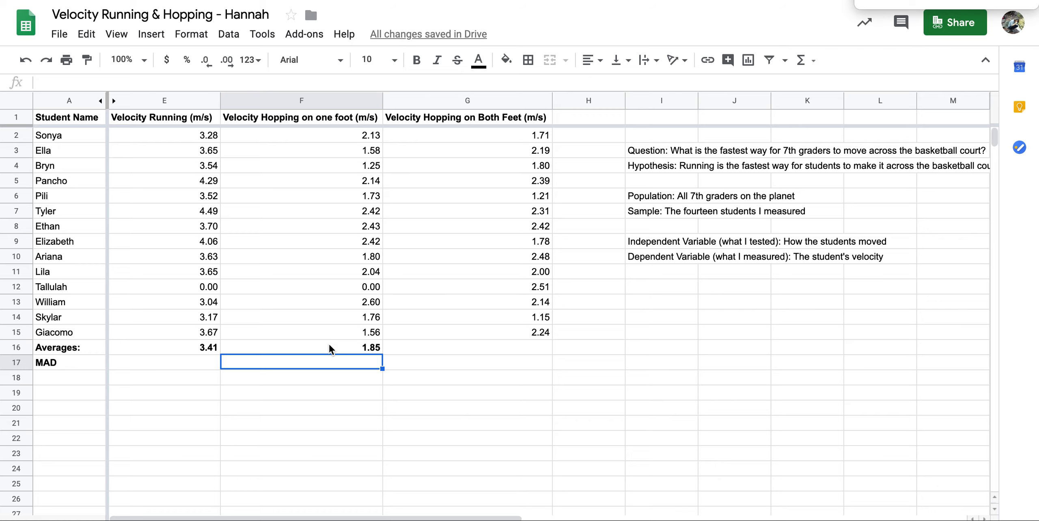
Fill the average formula from E16 across to G16 to cover both hopping columns
click(193, 346)
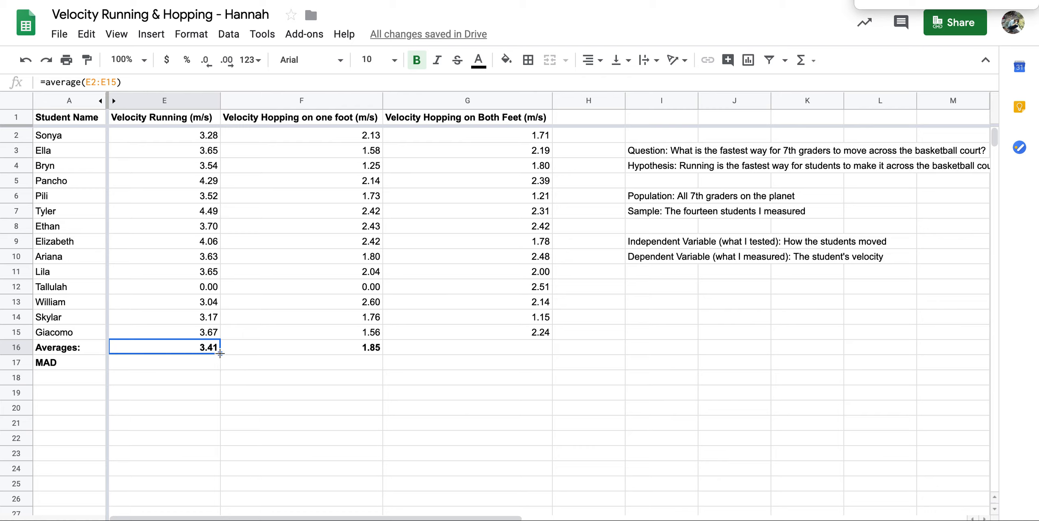
drag(220, 353, 406, 353)
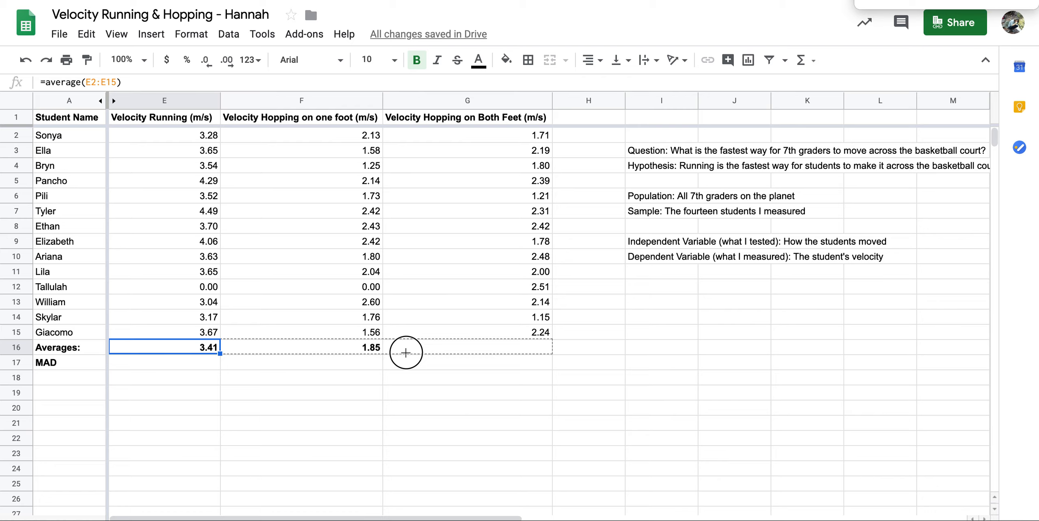
drag(405, 352, 406, 352)
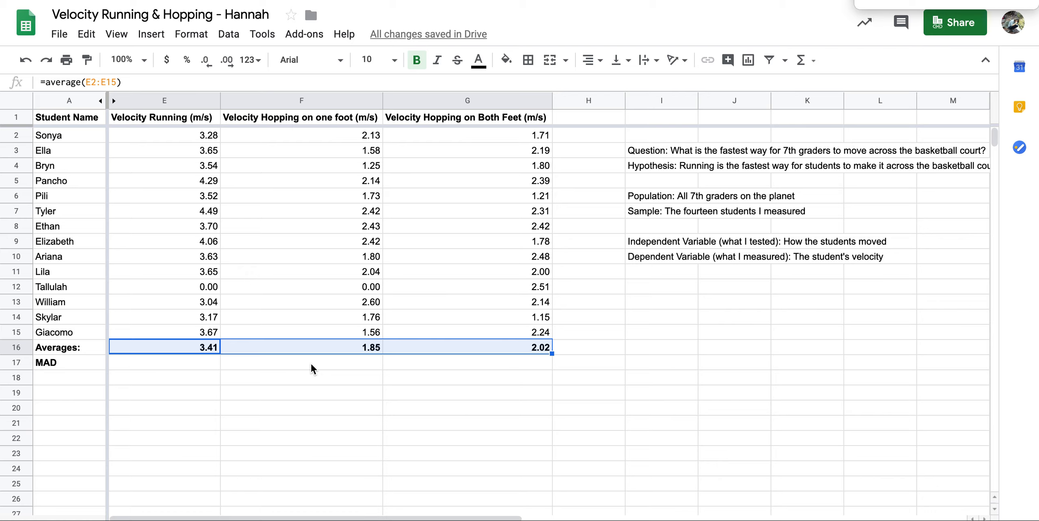
click(471, 384)
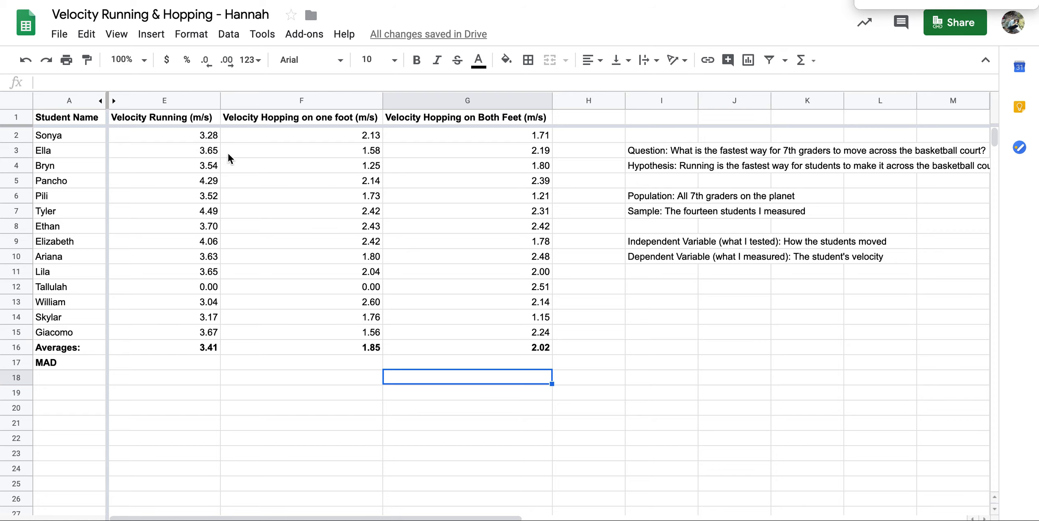
Compare the first two students' running velocities in E2 and E3 with the running average in E16
click(184, 136)
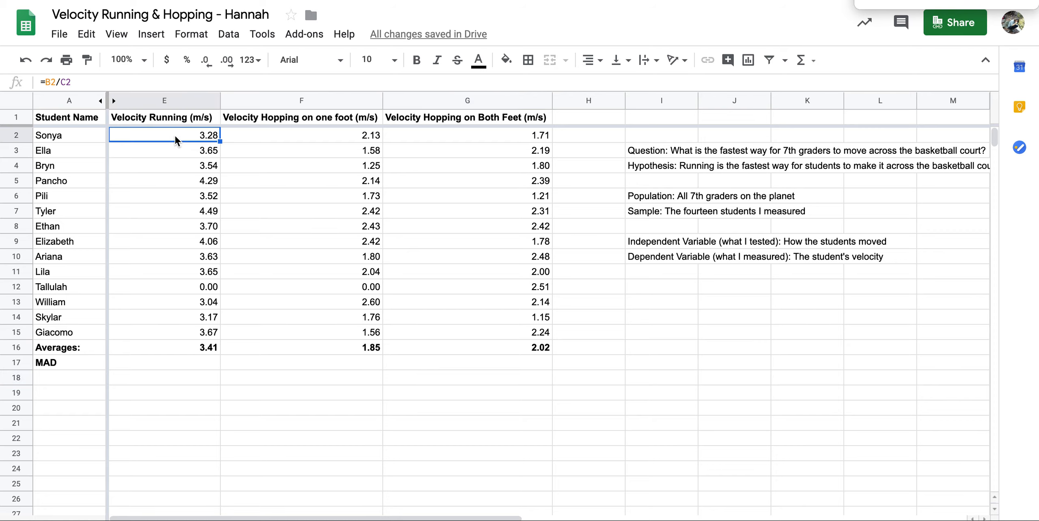
click(151, 347)
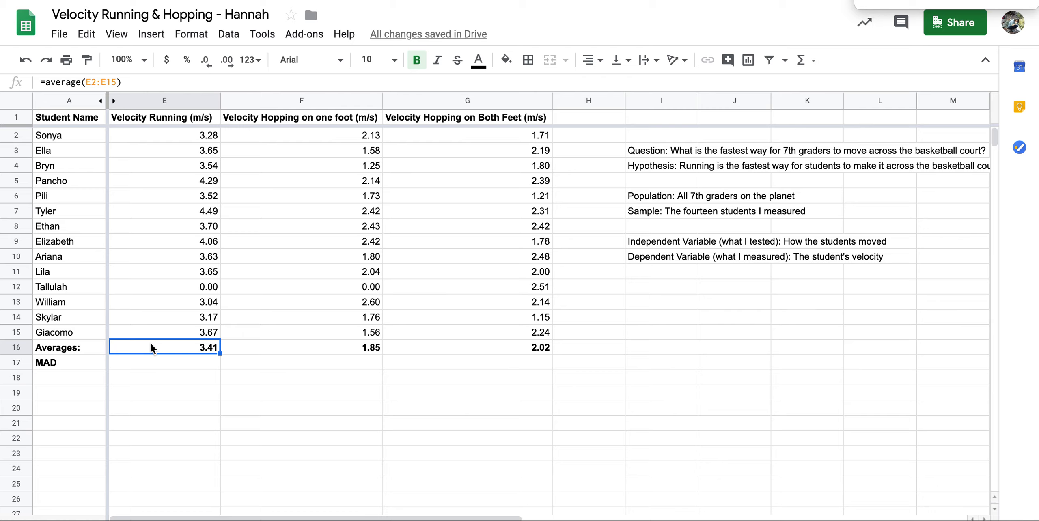
click(157, 136)
click(149, 156)
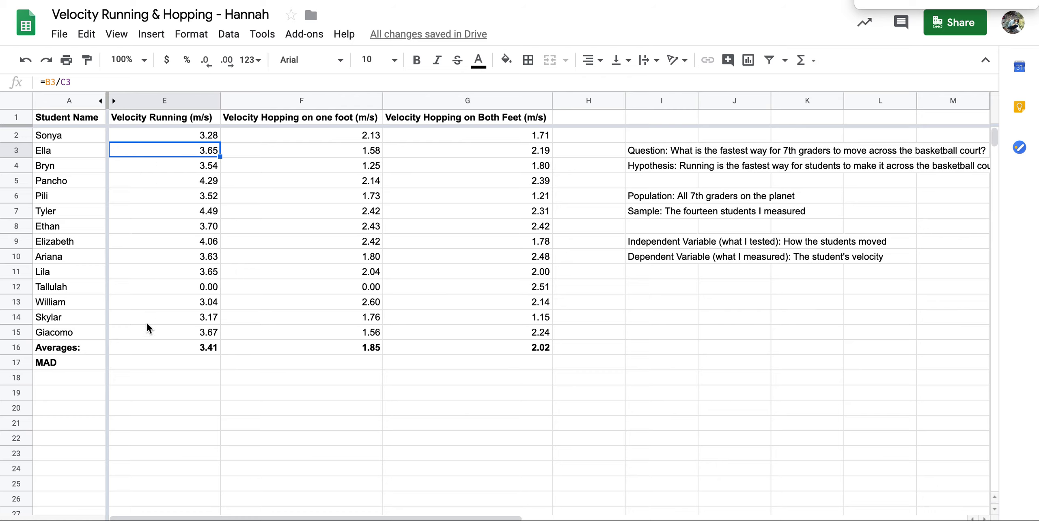
click(154, 348)
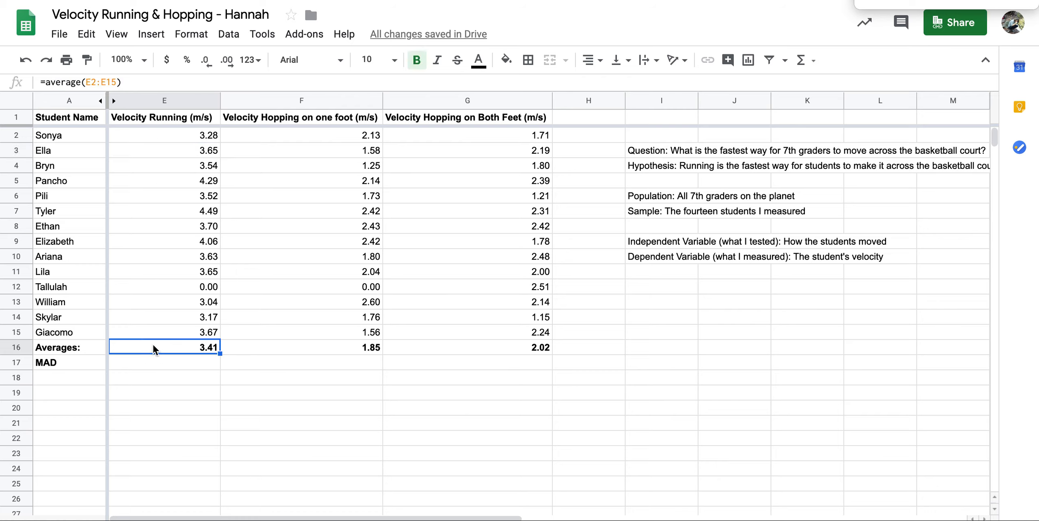
click(156, 151)
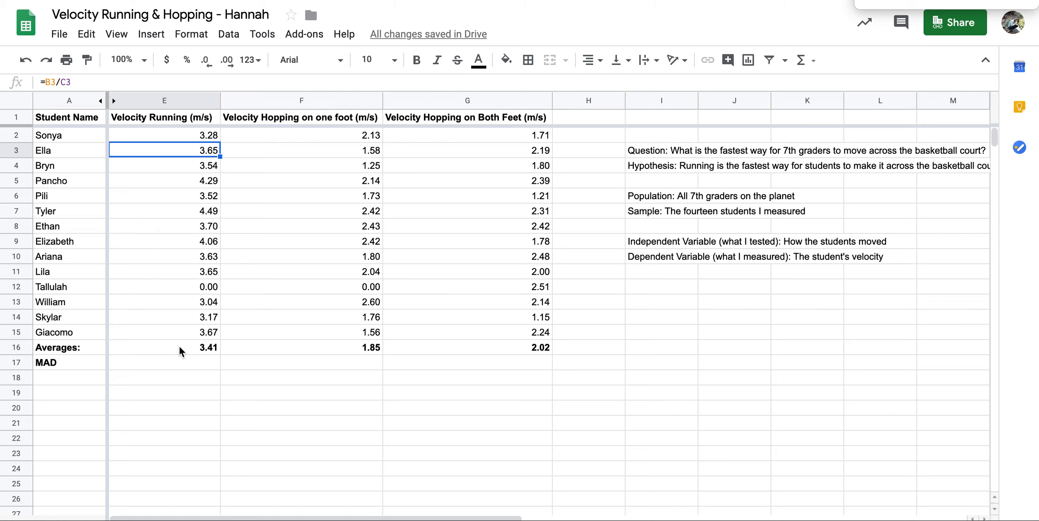
Calculate the mean absolute deviation of the running velocities in cell E17 with AVEDEV over E2:E15
click(176, 369)
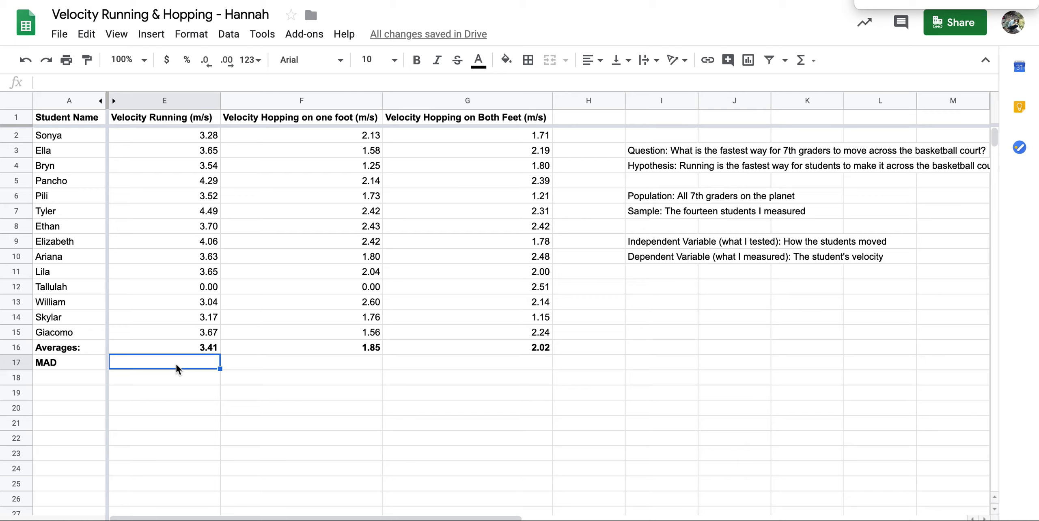
text(=)
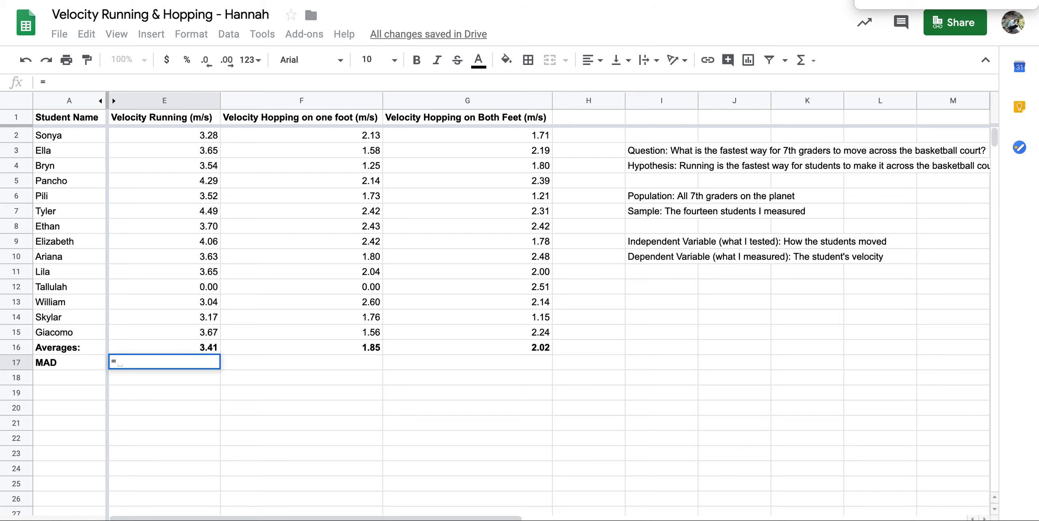
text(ave)
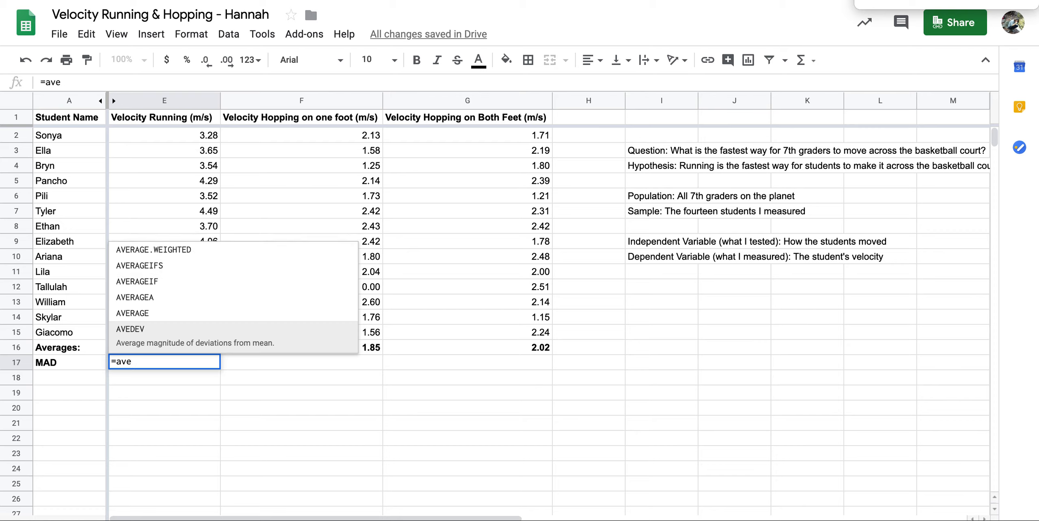
text(dev)
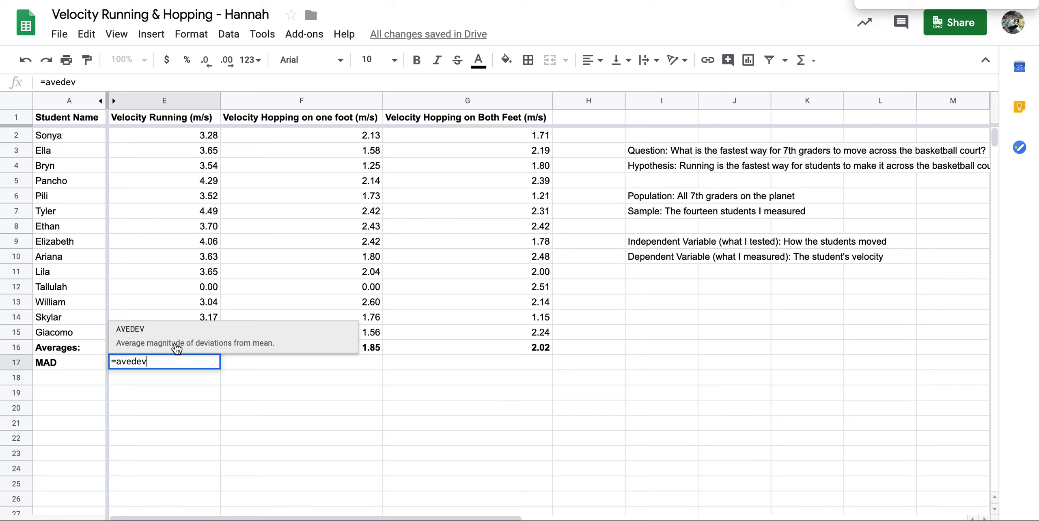
text(()
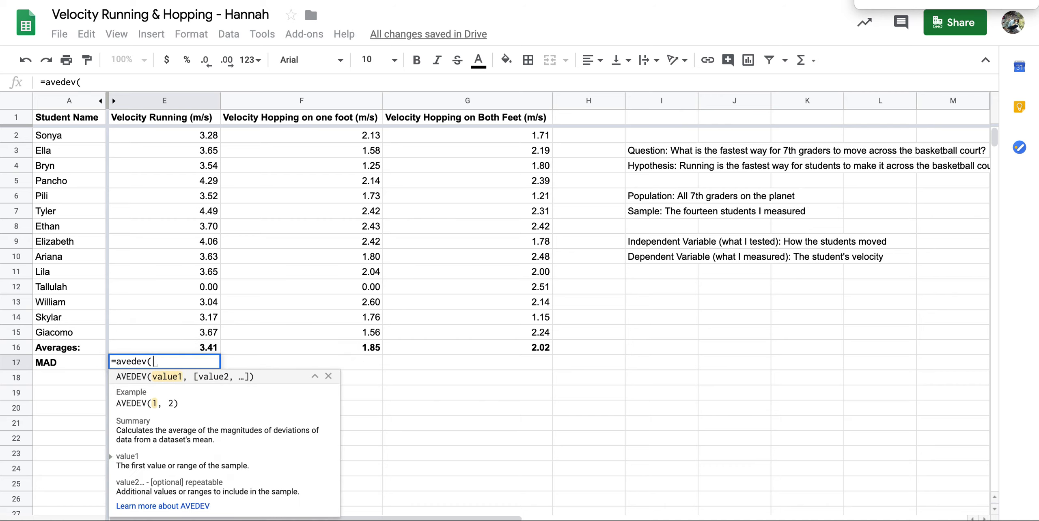
click(170, 136)
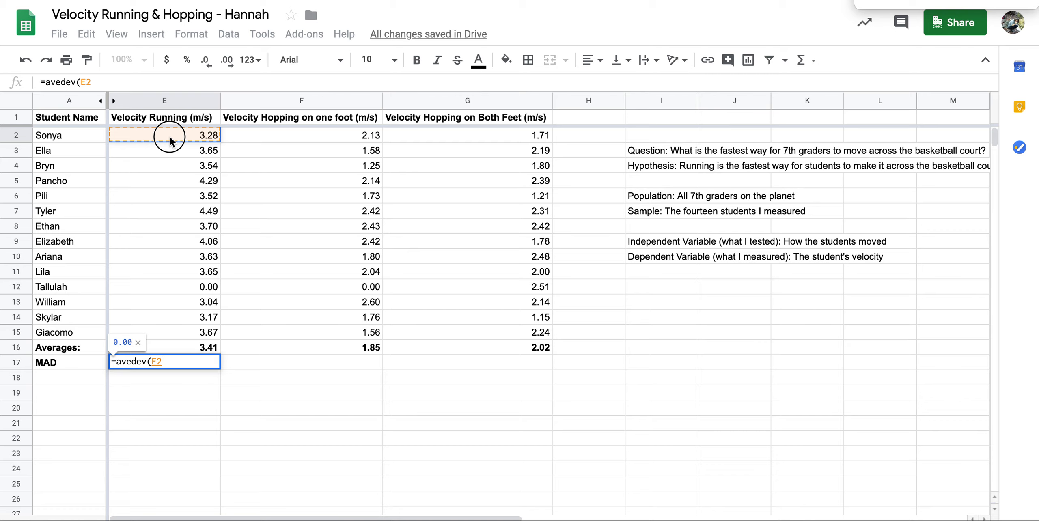
drag(170, 140, 176, 333)
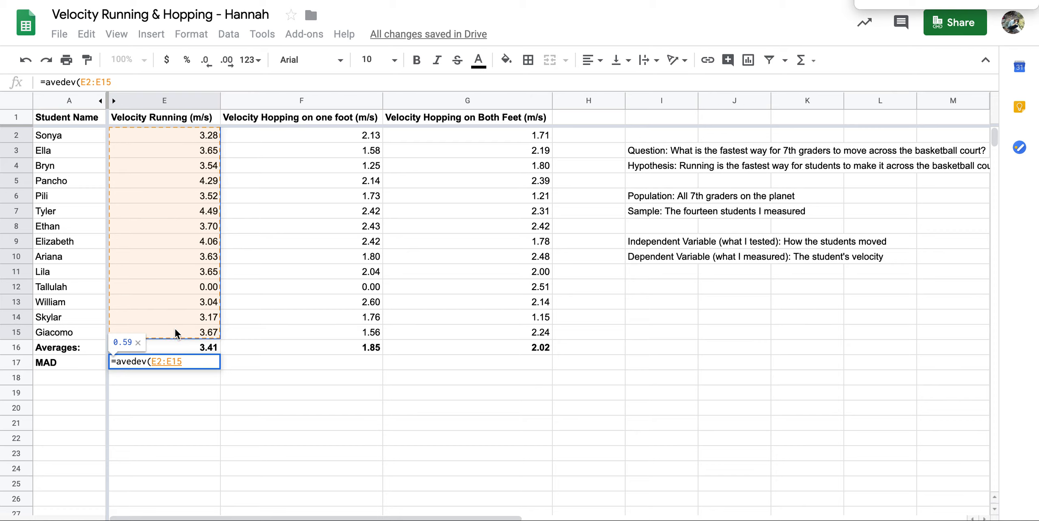
key(Return)
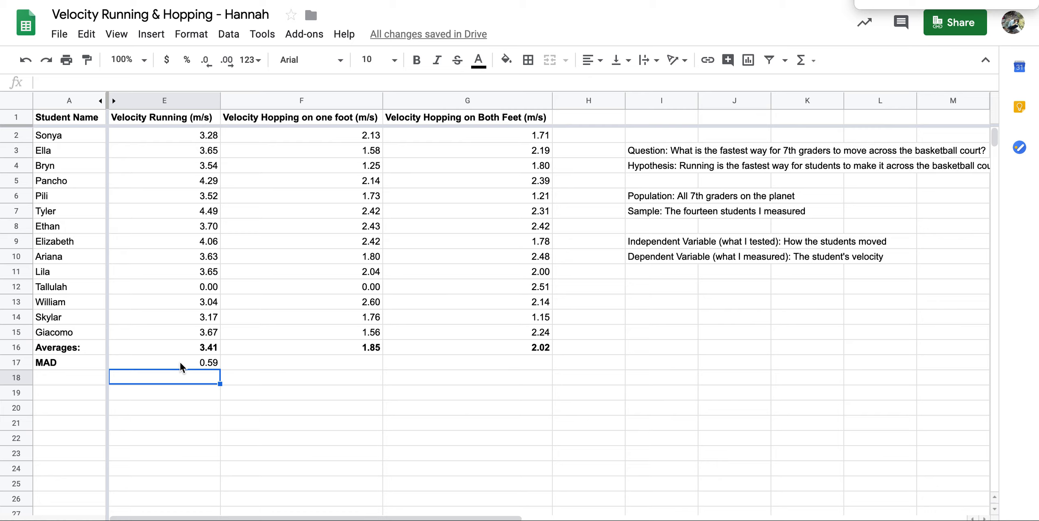
Fill the MAD formula from E17 across to G17 for both hopping columns
click(180, 362)
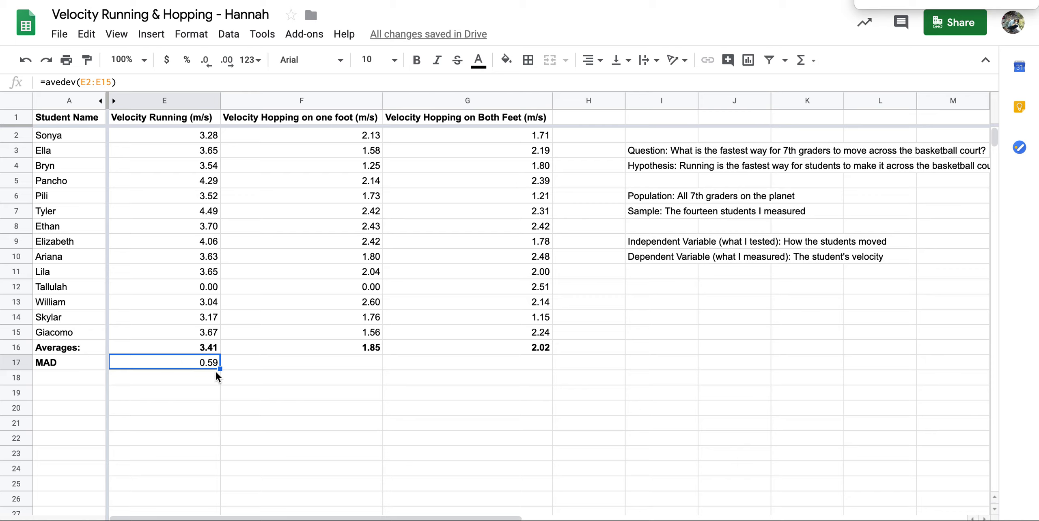
drag(219, 369, 430, 365)
click(432, 408)
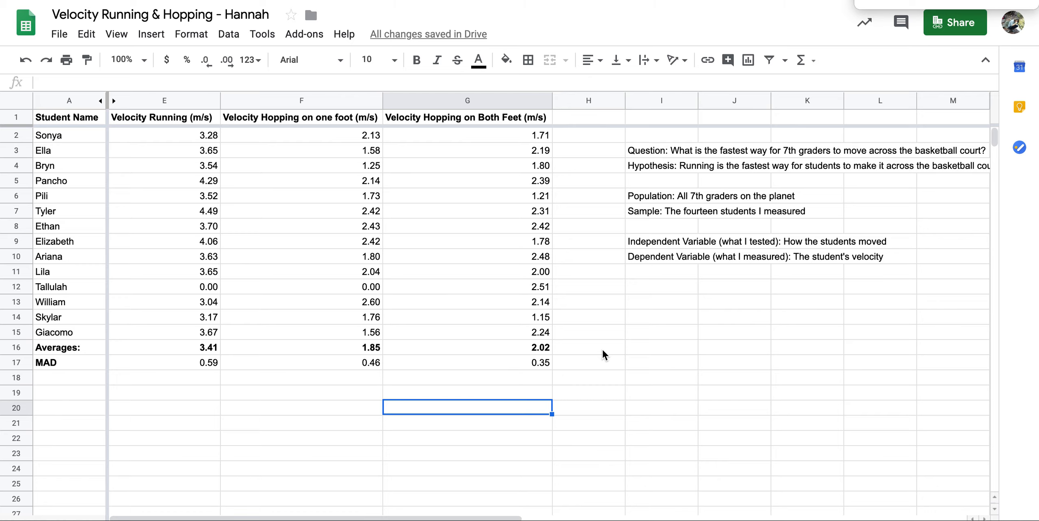
Enter the running average with its deviation as 3.41±0.59 in cell E18
click(211, 379)
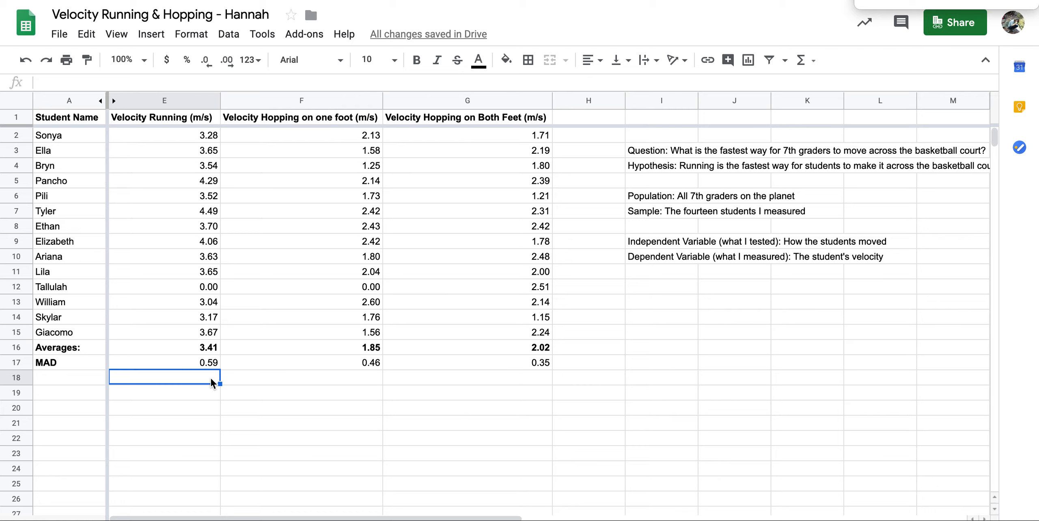
text(3.41)
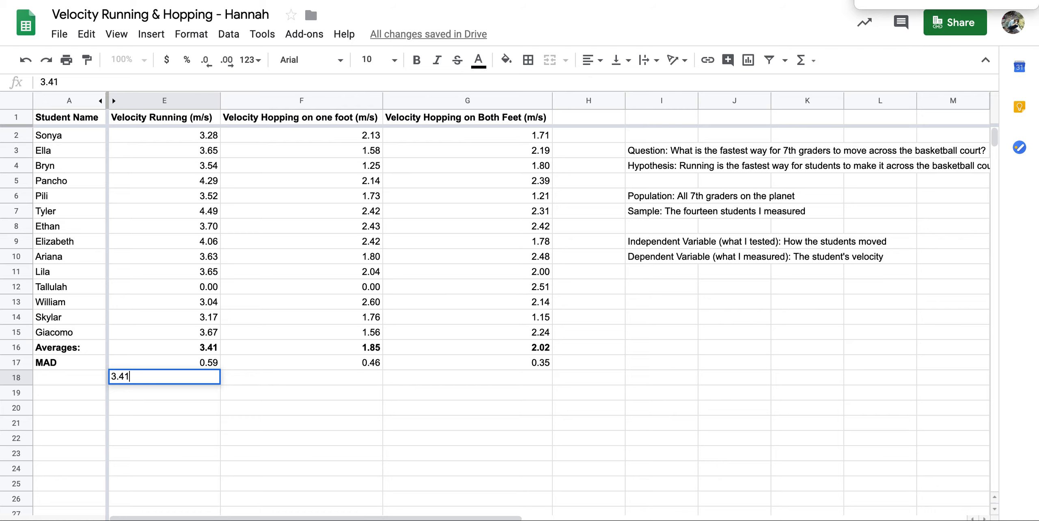
text(±0.59)
key(Return)
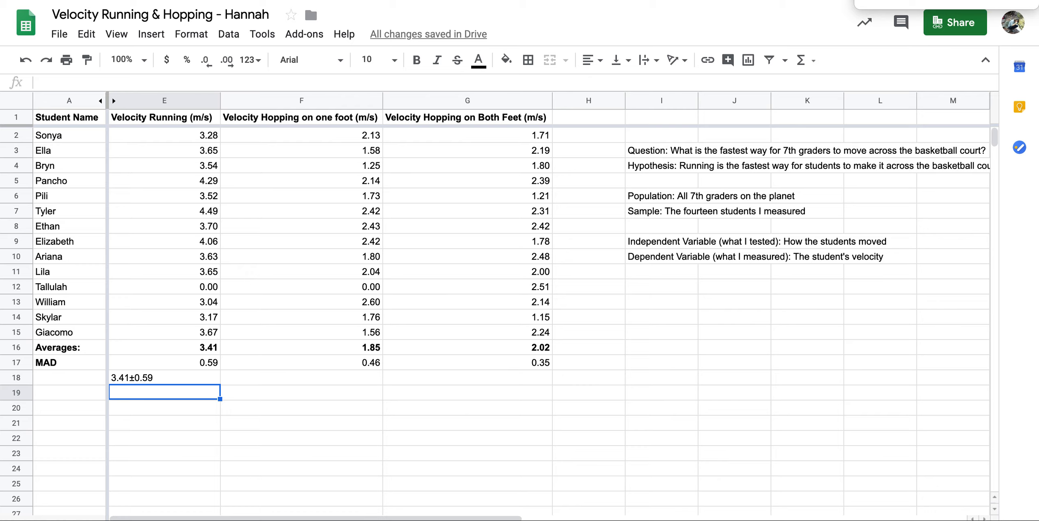
Enter the running velocity's typical range as "2.82 and 4.00" in cell E19
text(2.82 and)
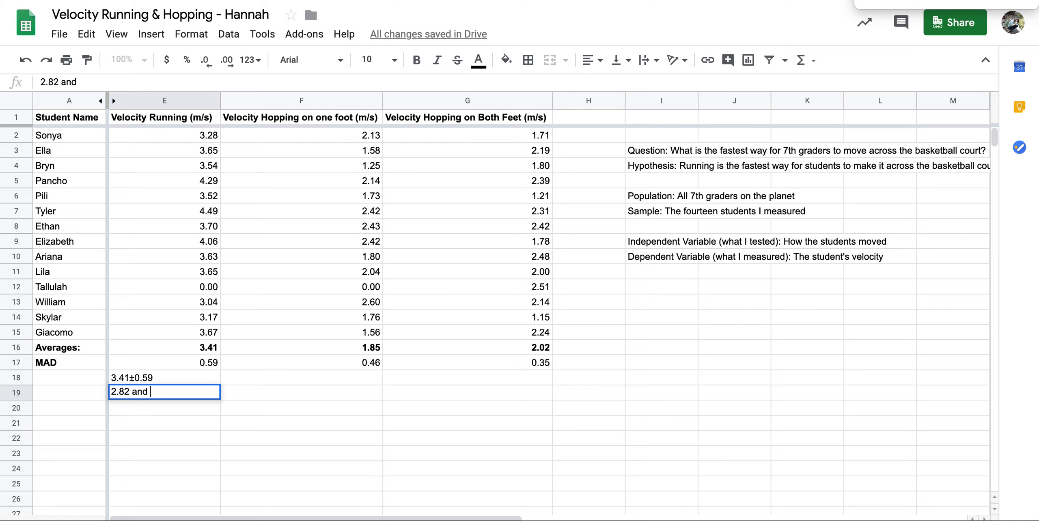
text(4.00)
drag(189, 392, 112, 395)
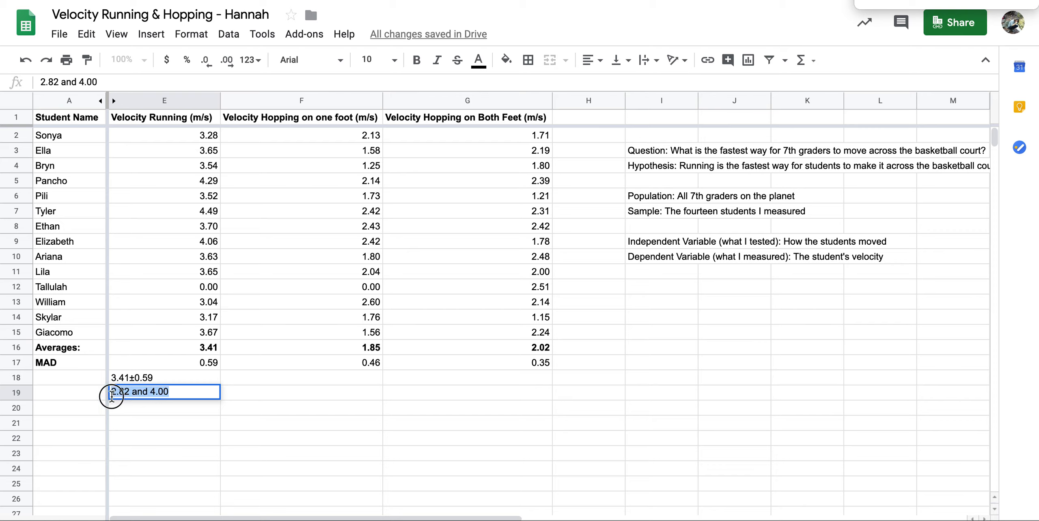
For hopping on one foot, enter the average with its deviation as 1.85±0.46 in F18 and the range "1.39 and 2.31" in F19
click(253, 384)
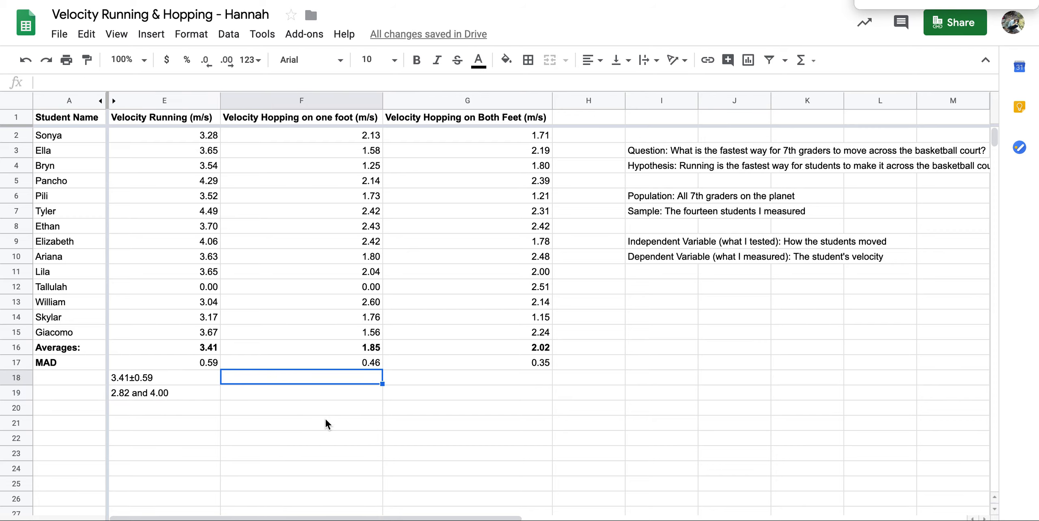
text(1.8)
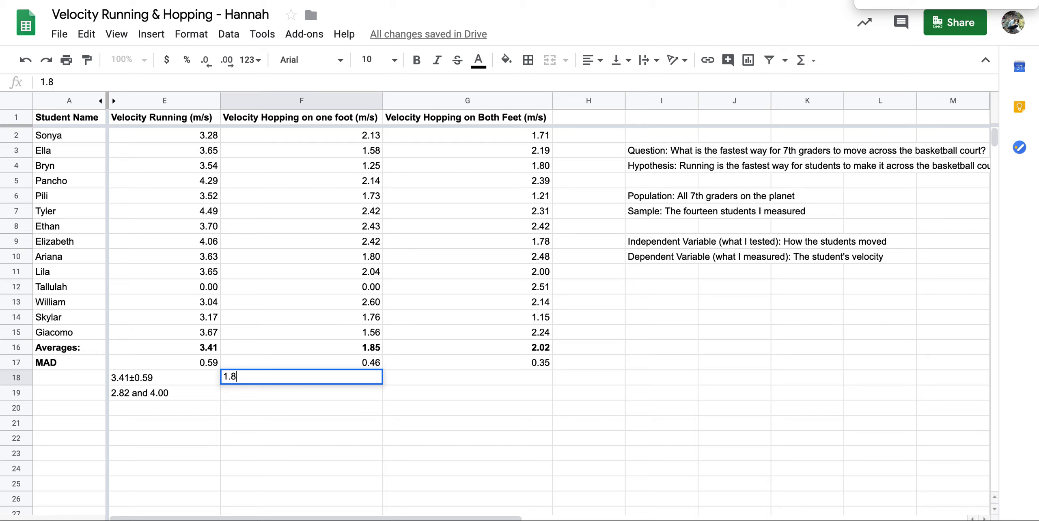
text(5±0.46)
key(Return)
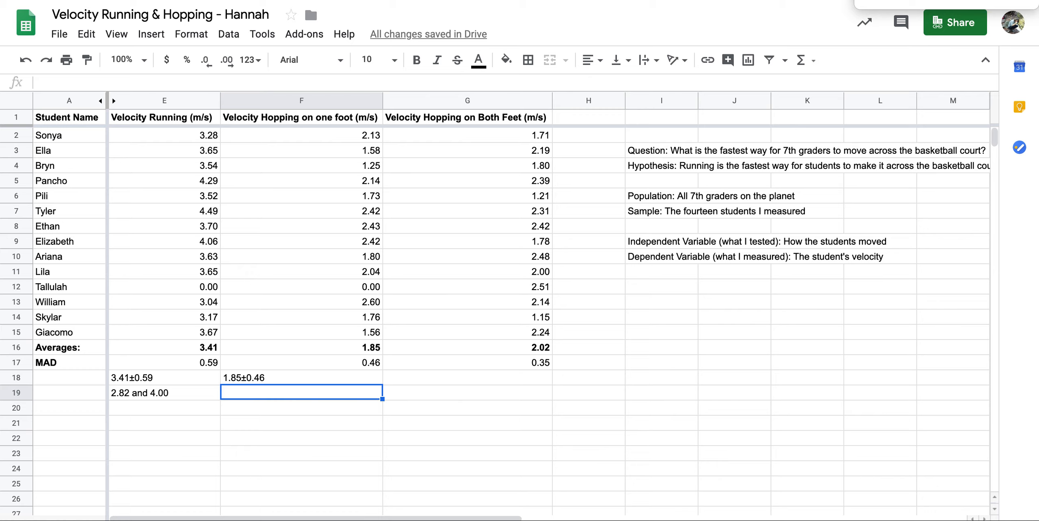
text(1.39)
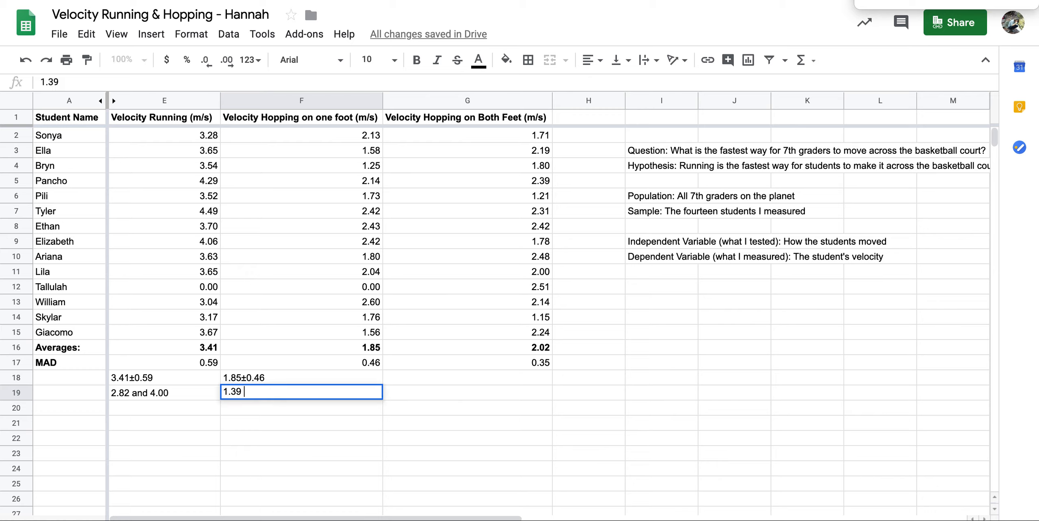
text( and 2.31)
key(Return)
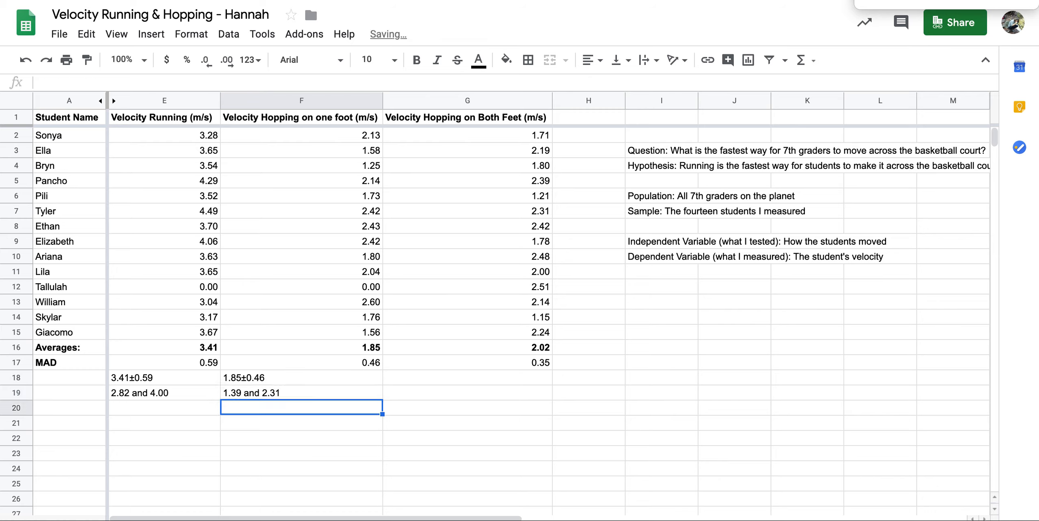
For hopping on both feet, enter the average with its deviation as 2.02±0.35 in G18 and the range "1.67 and 2.37" in G19
click(413, 384)
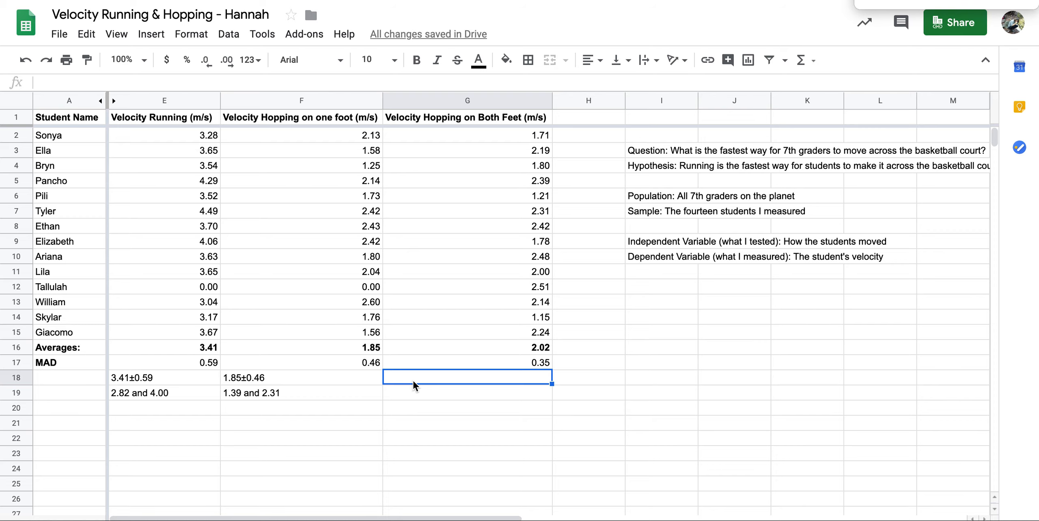
text(2.)
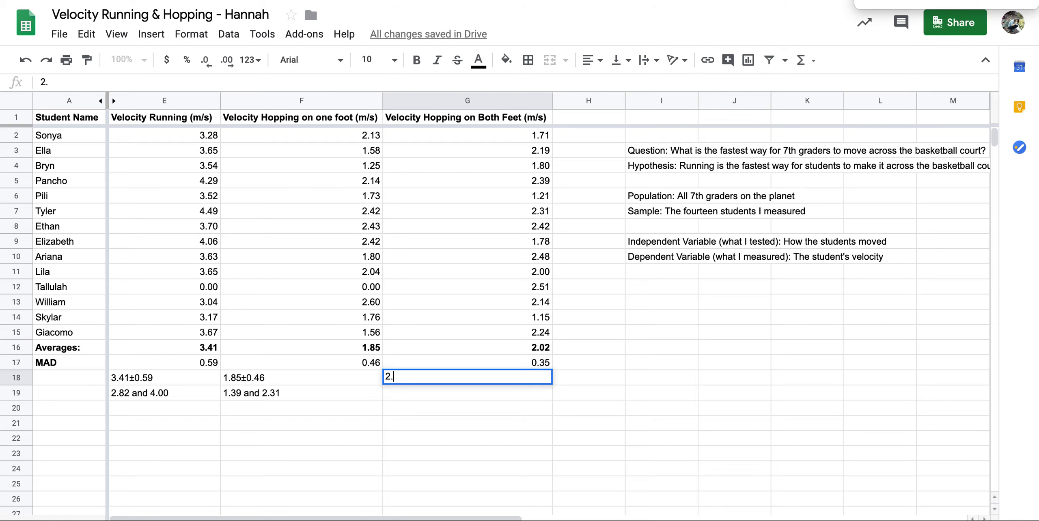
text(02±0.35)
key(Return)
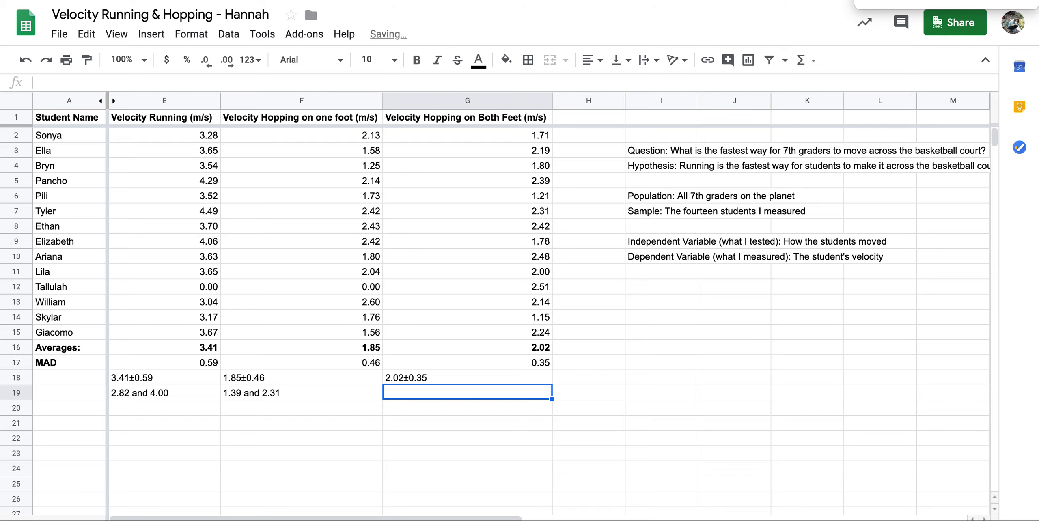
text(1.67)
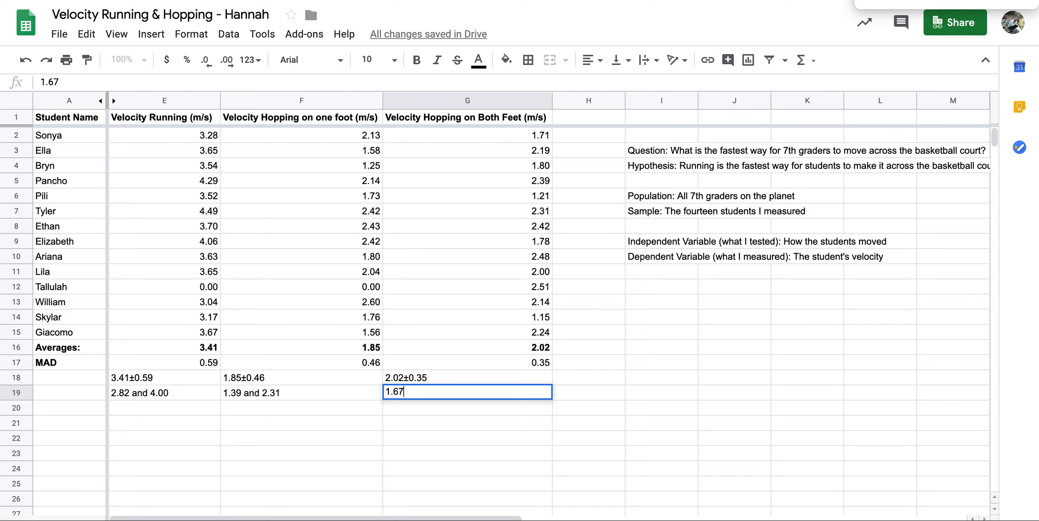
text( and 2.37)
key(Return)
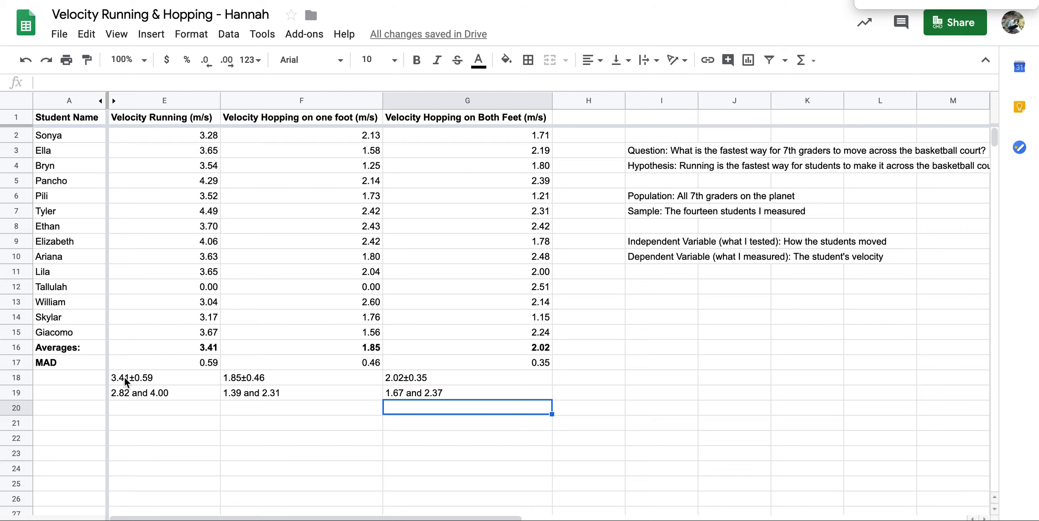
Compare the running range in E19 with the one-foot range in F19, and the one-foot range with the both-feet range in G19 for overlap
click(179, 392)
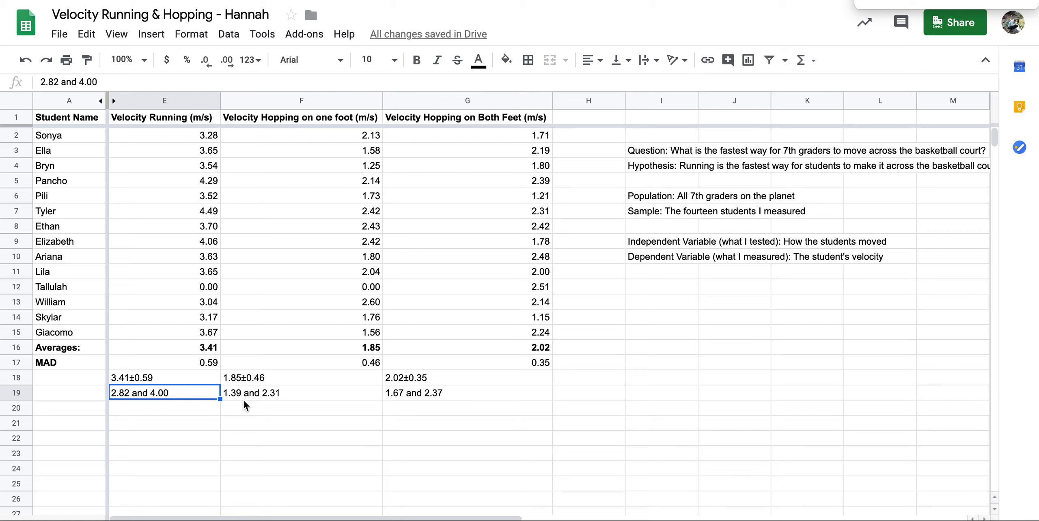
drag(246, 392, 186, 391)
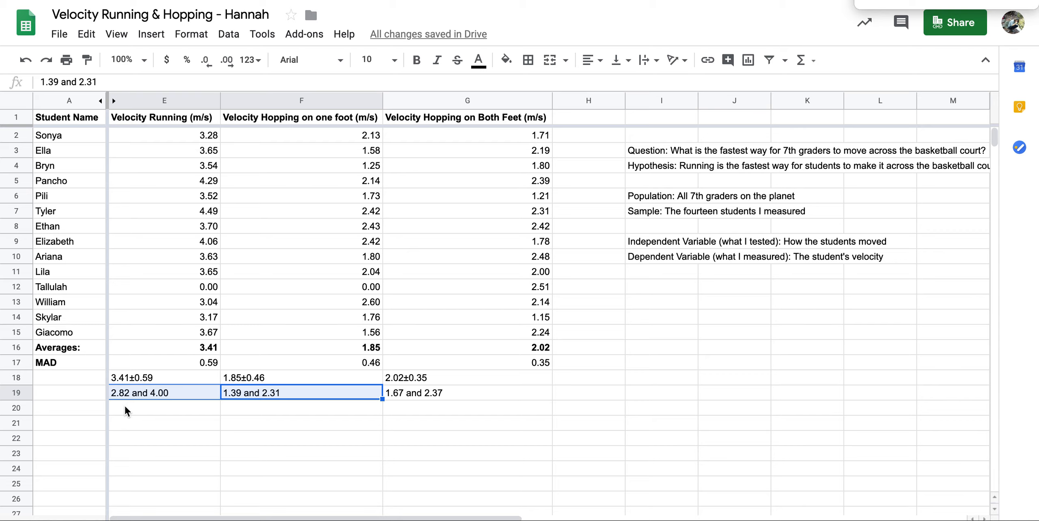
click(283, 398)
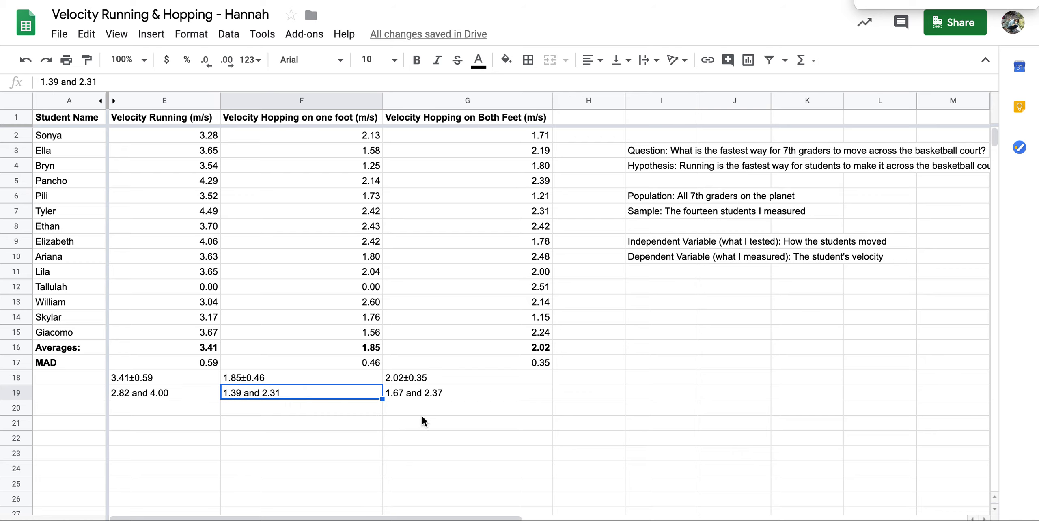
click(446, 396)
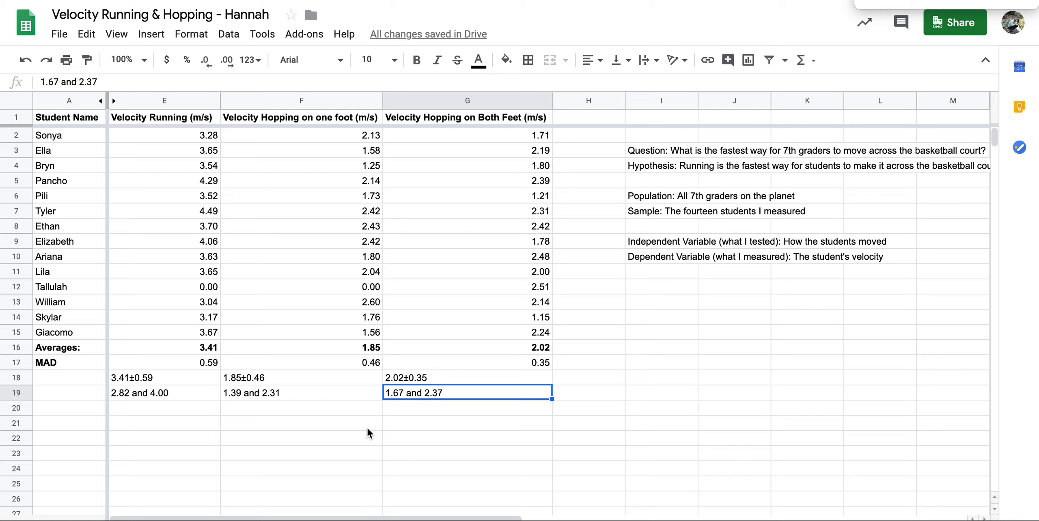
click(346, 395)
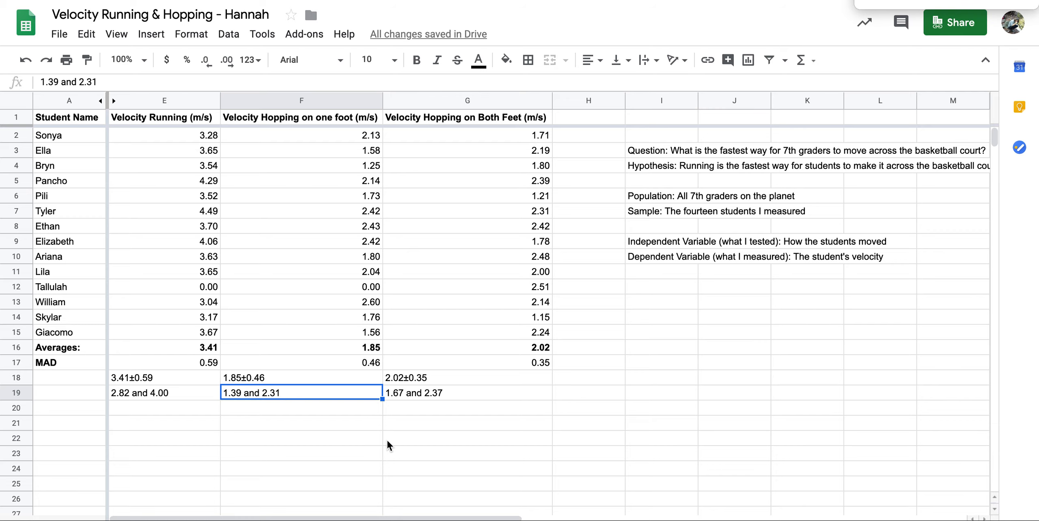
click(457, 394)
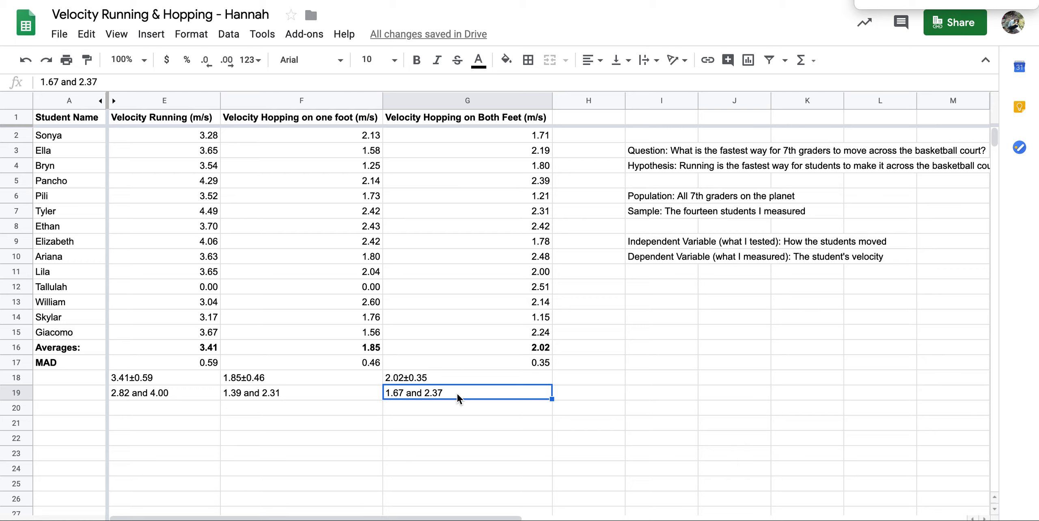
click(350, 392)
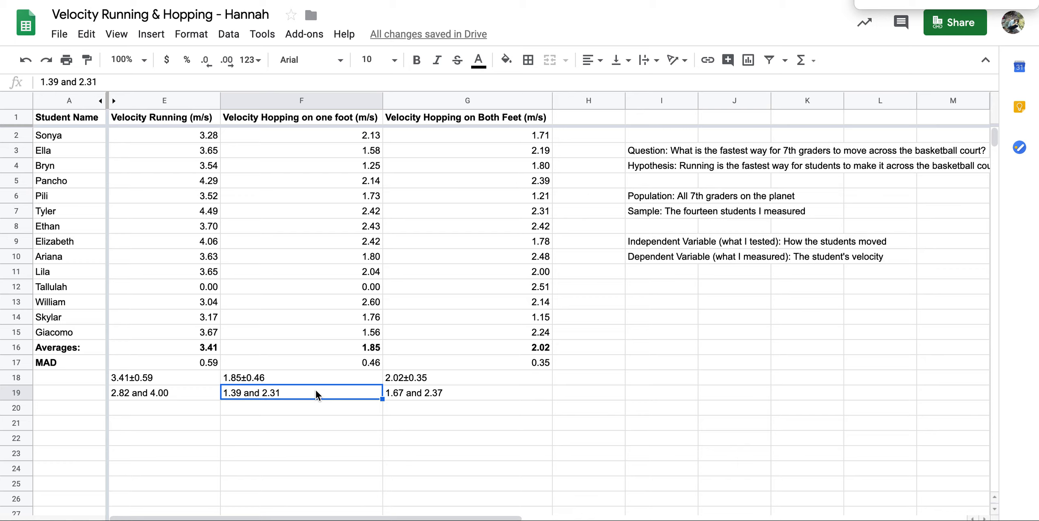
click(411, 391)
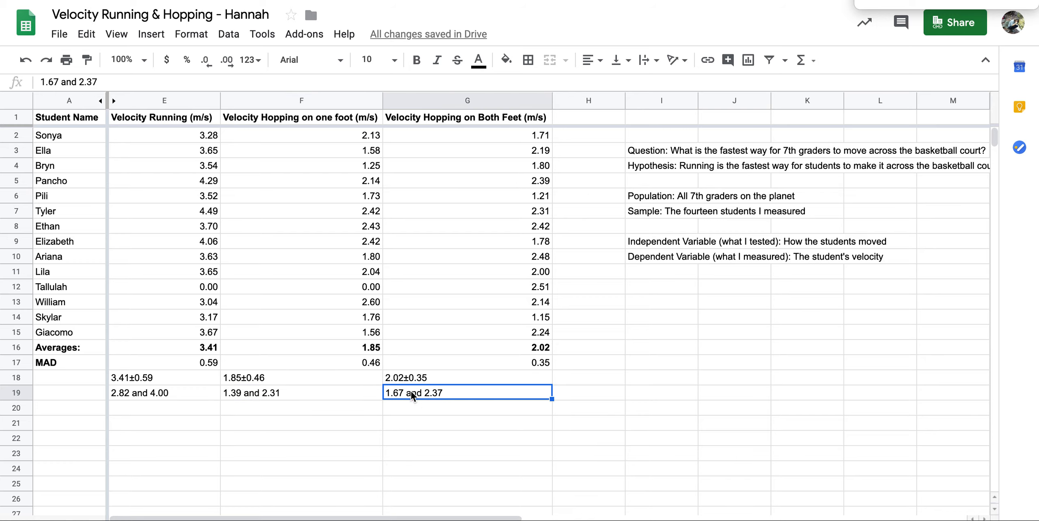
click(356, 393)
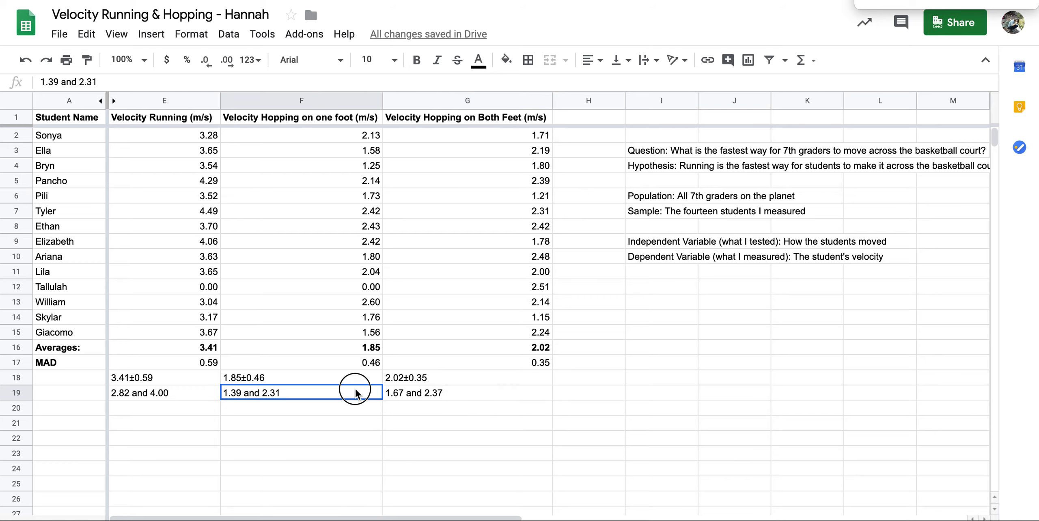
click(446, 393)
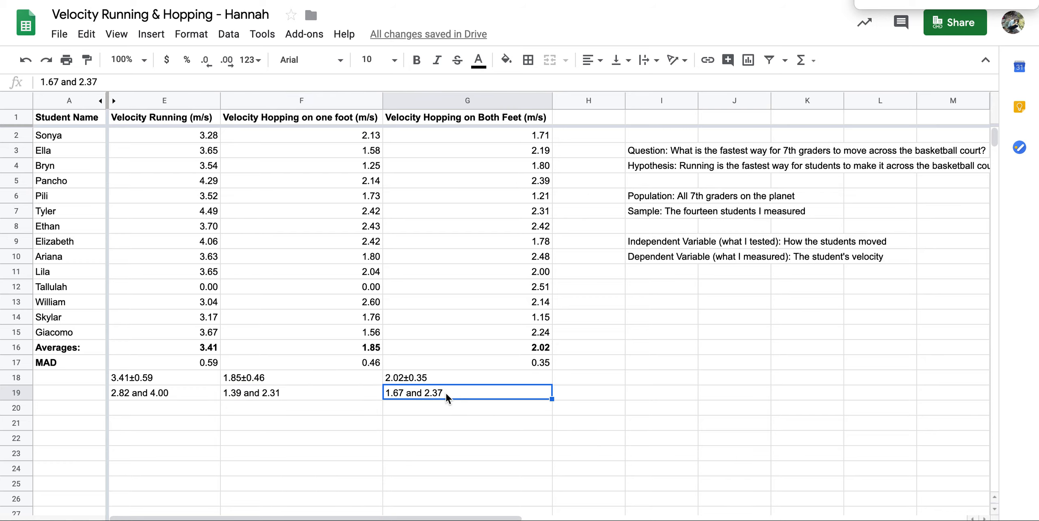